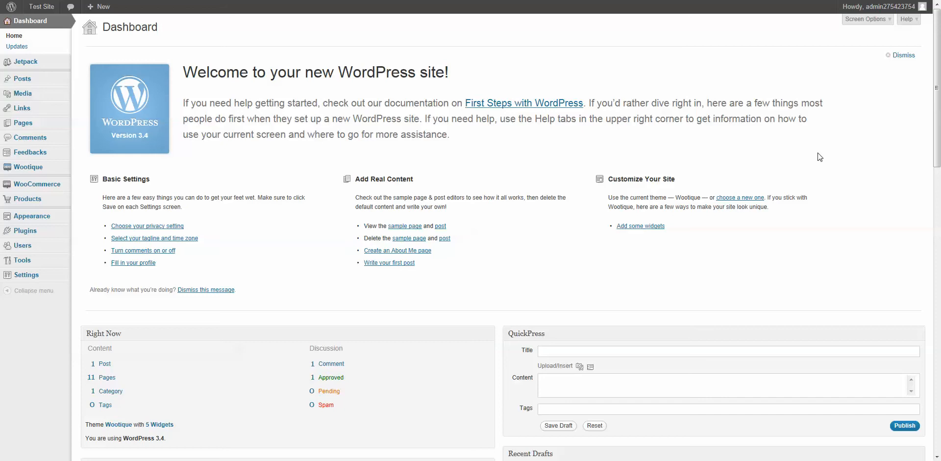
# Step: Open the WooCommerce page settings and select Shop as the shop base page
pyautogui.moveTo(54, 187)
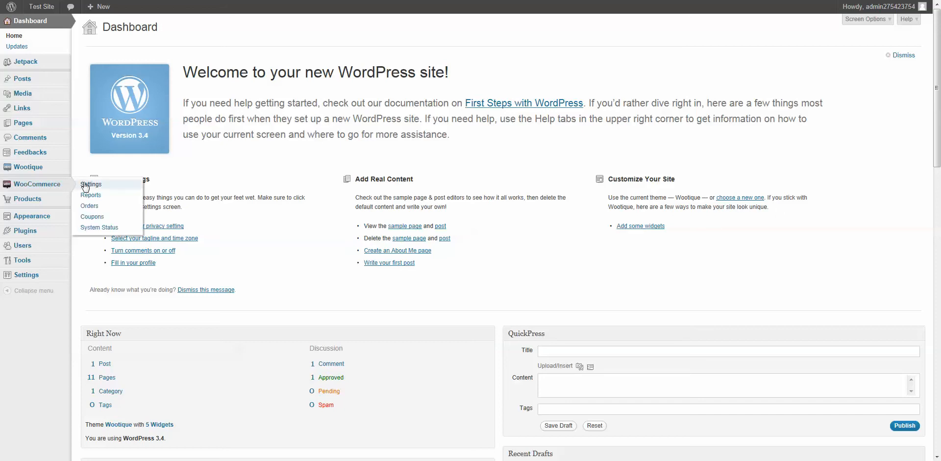
pyautogui.moveTo(34, 169)
pyautogui.click(92, 184)
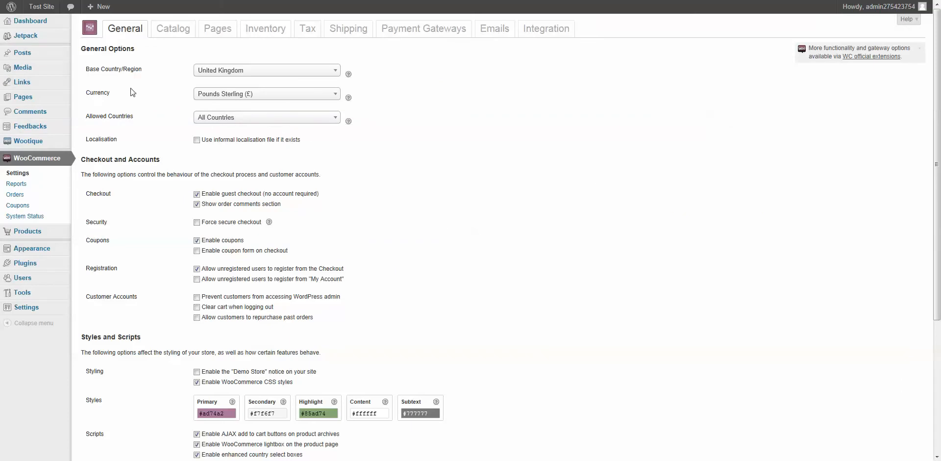
pyautogui.click(217, 32)
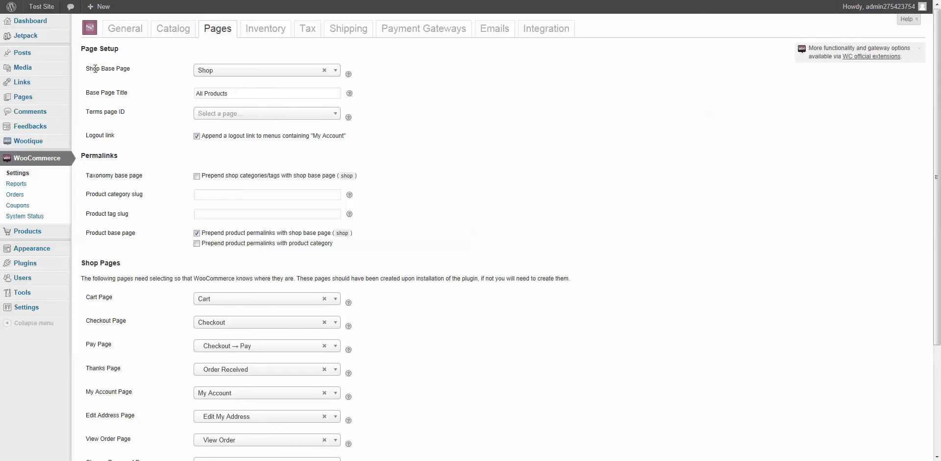
pyautogui.click(217, 74)
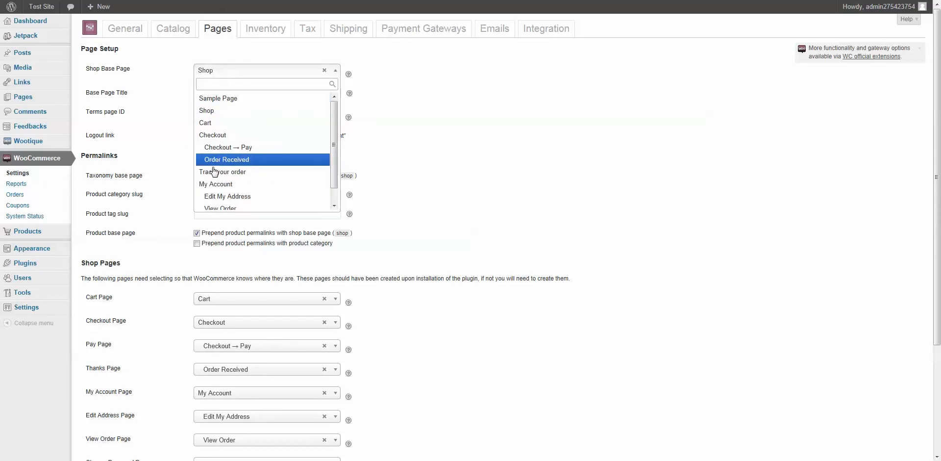
pyautogui.click(227, 111)
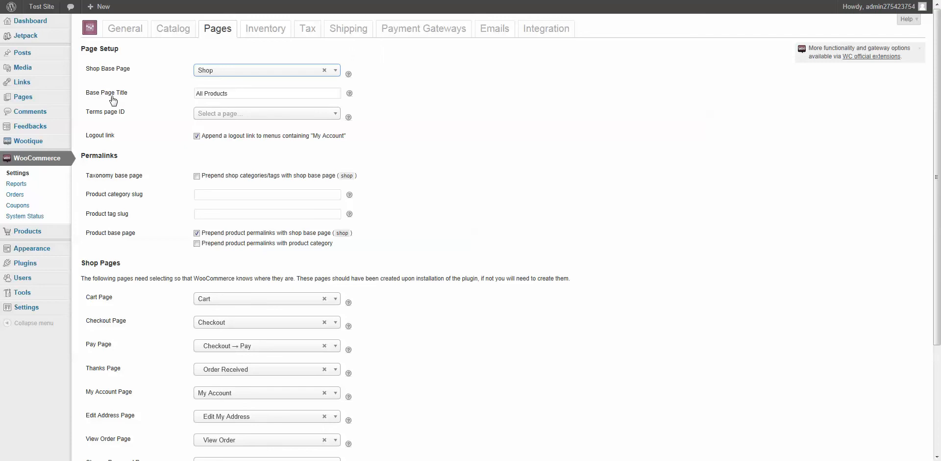
# Step: Set the base page title to "Our Store" in the page setup
pyautogui.moveTo(233, 93); pyautogui.dragTo(201, 95)
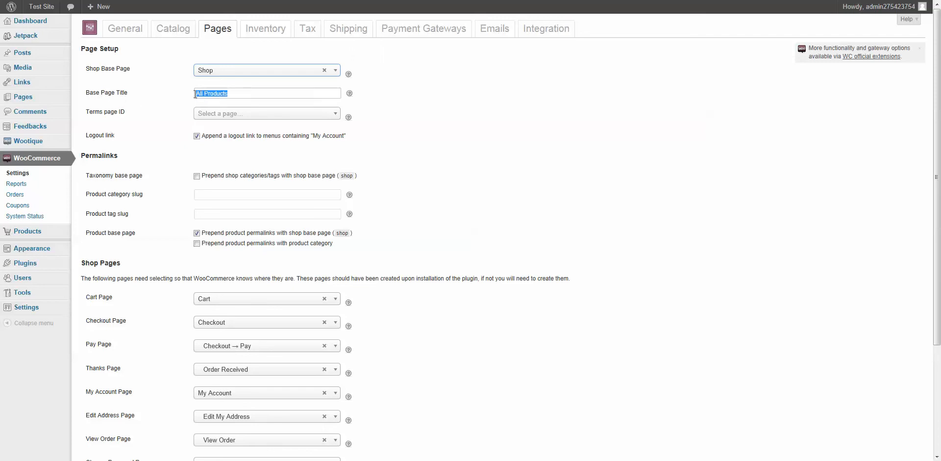
pyautogui.click(234, 95)
pyautogui.moveTo(240, 93); pyautogui.dragTo(198, 95)
pyautogui.write('Ourm')
pyautogui.press('BackSpace')
pyautogui.write('AStore')
pyautogui.press('BackSpace')
pyautogui.press('BackSpace')
pyautogui.press('BackSpace')
pyautogui.press('BackSpace')
pyautogui.press('BackSpace')
pyautogui.press('BackSpace')
pyautogui.write('Store')
# Step: Review the permalink options and shop page assignments, including the Change Password page choices, and save the page settings
pyautogui.scroll(-3, 233, 157)
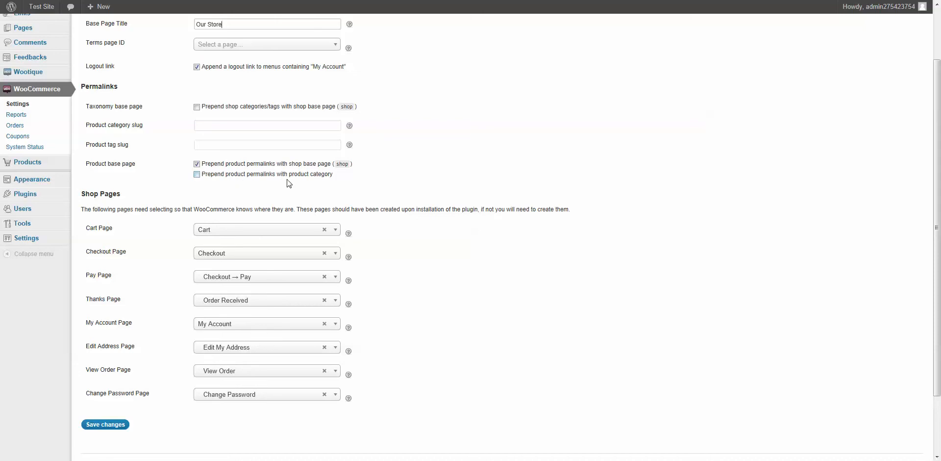
pyautogui.scroll(-3, 289, 183)
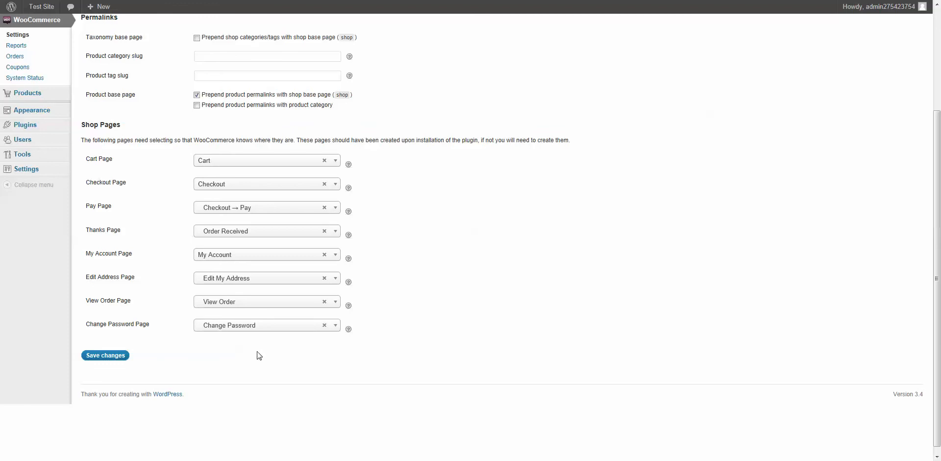
pyautogui.scroll(5, 259, 355)
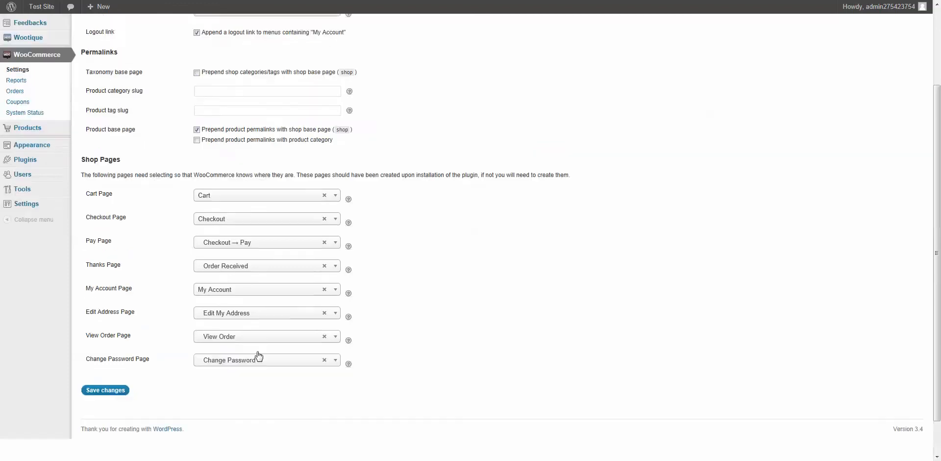
pyautogui.scroll(-5, 259, 355)
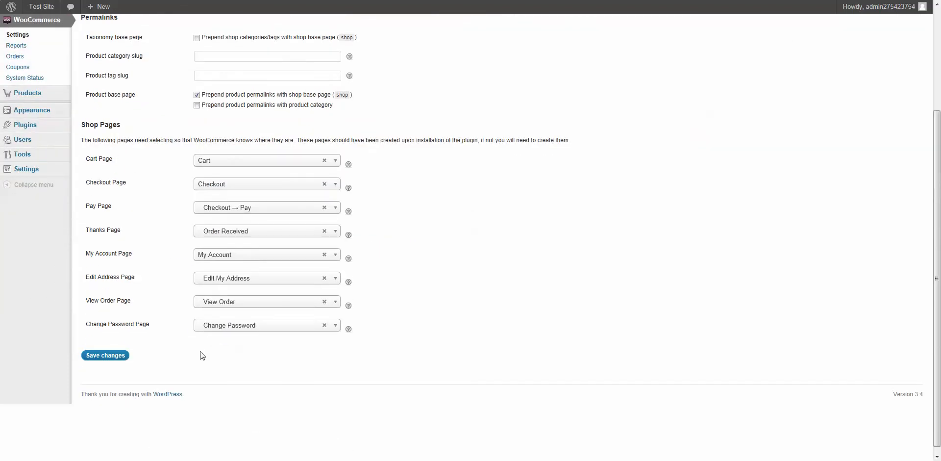
pyautogui.click(262, 326)
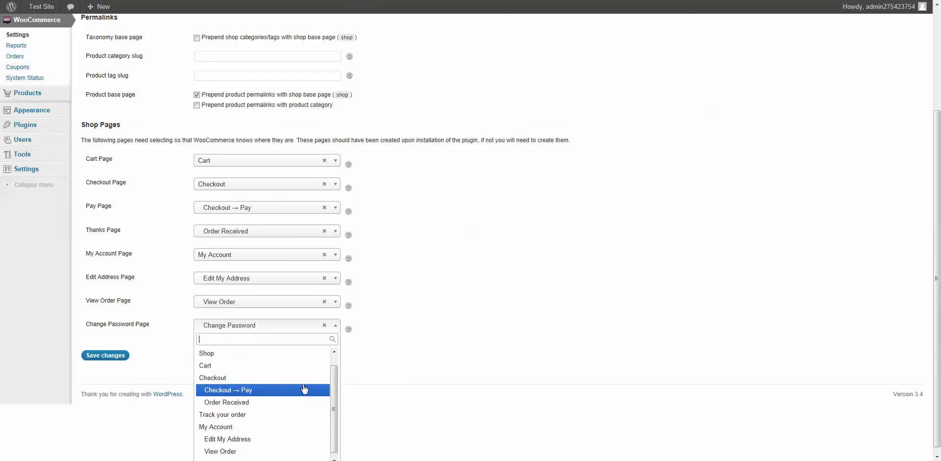
pyautogui.click(438, 312)
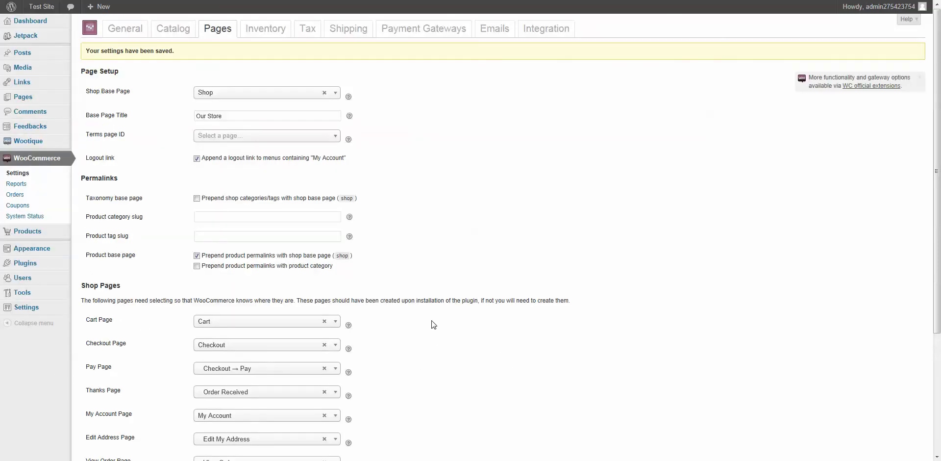
# Step: Disable stock management in the WooCommerce inventory options, staying on the page to save the change
pyautogui.click(261, 31)
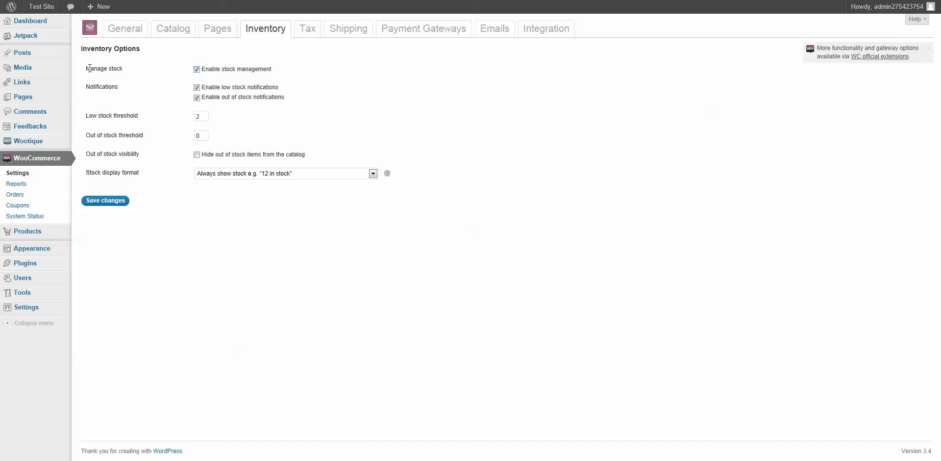
pyautogui.click(196, 70)
pyautogui.click(308, 28)
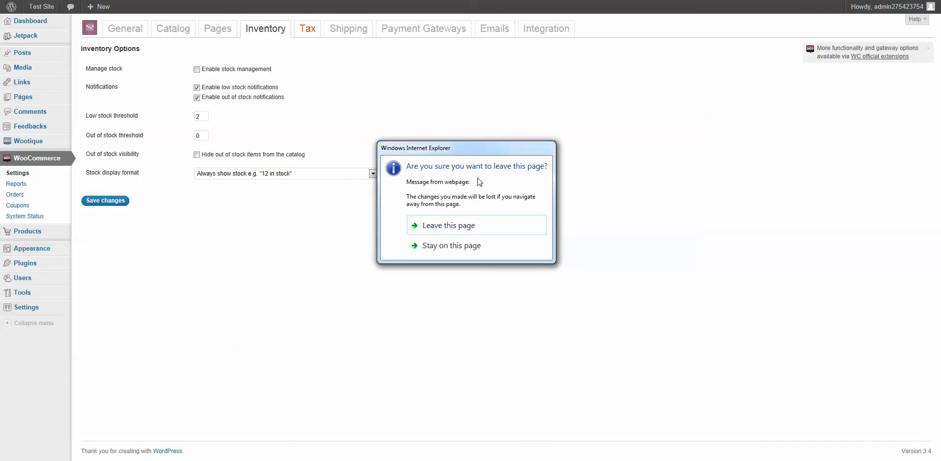
pyautogui.click(464, 245)
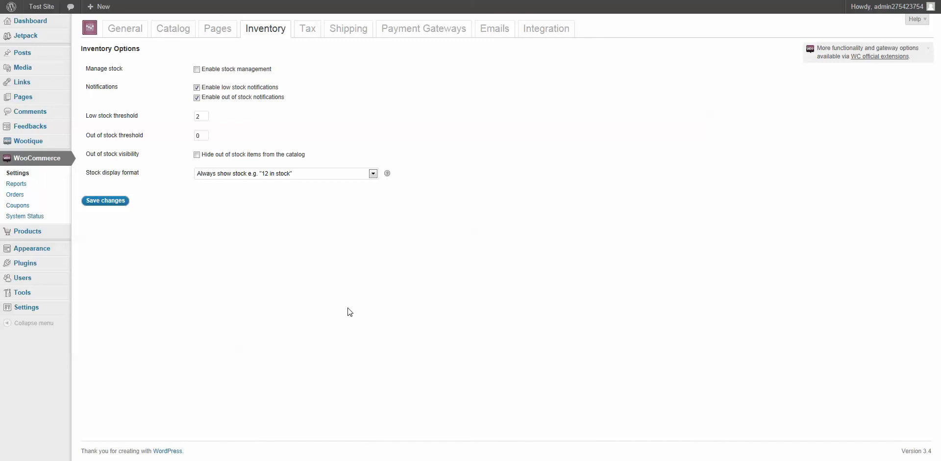
# Step: Save the WooCommerce tax options with tax calculations enabled and taxes displayed on the cart page
pyautogui.click(308, 30)
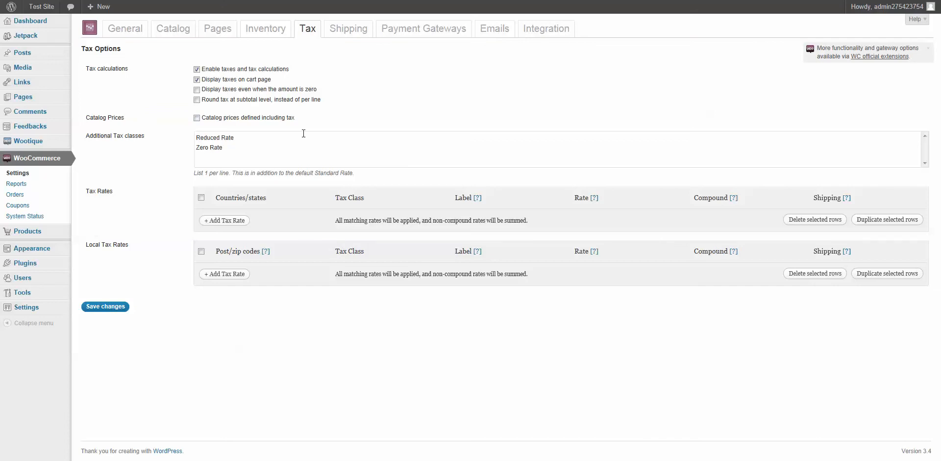
pyautogui.click(197, 69)
pyautogui.click(197, 79)
pyautogui.click(107, 308)
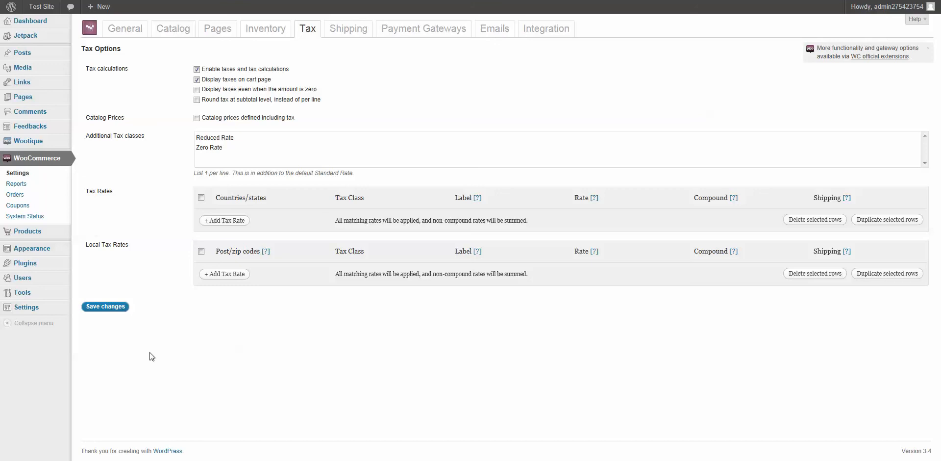